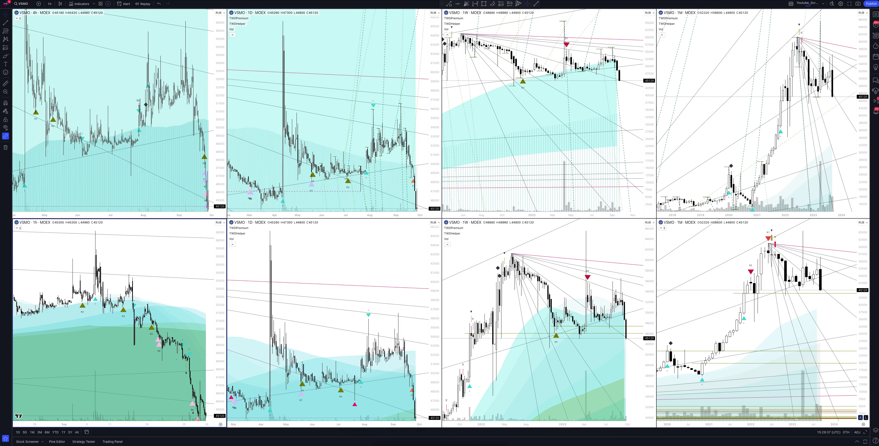
# Step: Maximize the top-right monthly VSMO chart to view its long-term history, then restore the grid
pyautogui.click(751, 137)
pyautogui.click(865, 432)
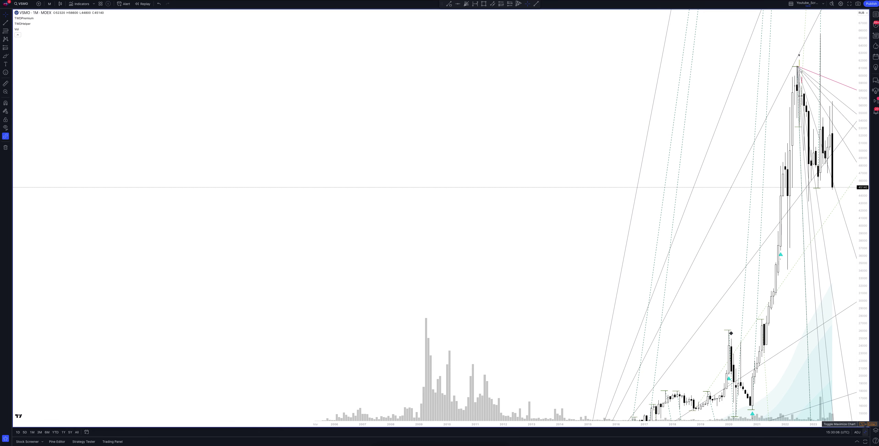
pyautogui.click(865, 424)
# Step: Maximize the bottom-right monthly VSMO chart to view its buy and sell signals, then restore the grid
pyautogui.click(866, 424)
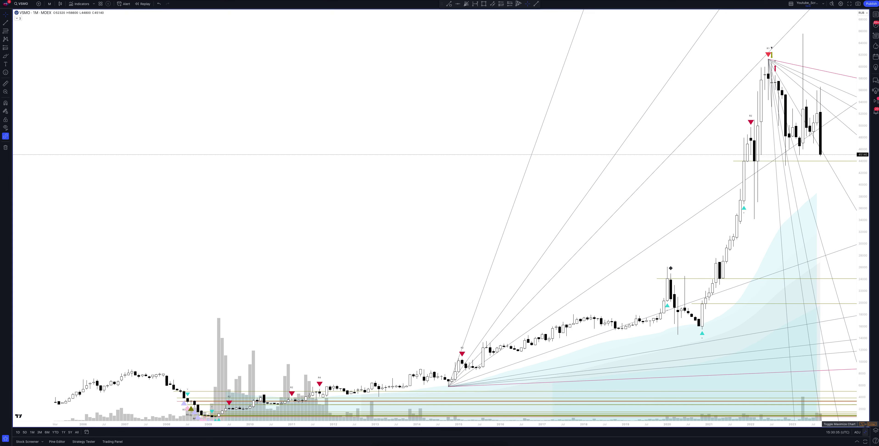
pyautogui.click(865, 432)
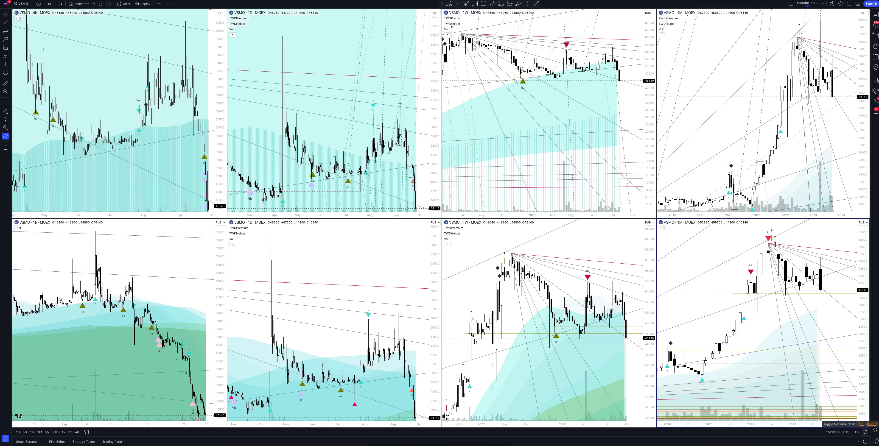
# Step: View the upper weekly VSMO chart full-screen with its Gann fans and bands, then restore the grid
pyautogui.click(866, 432)
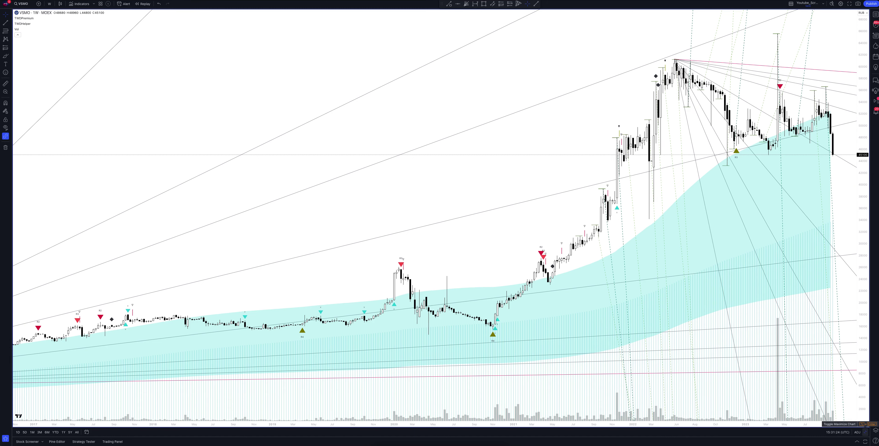
pyautogui.click(862, 423)
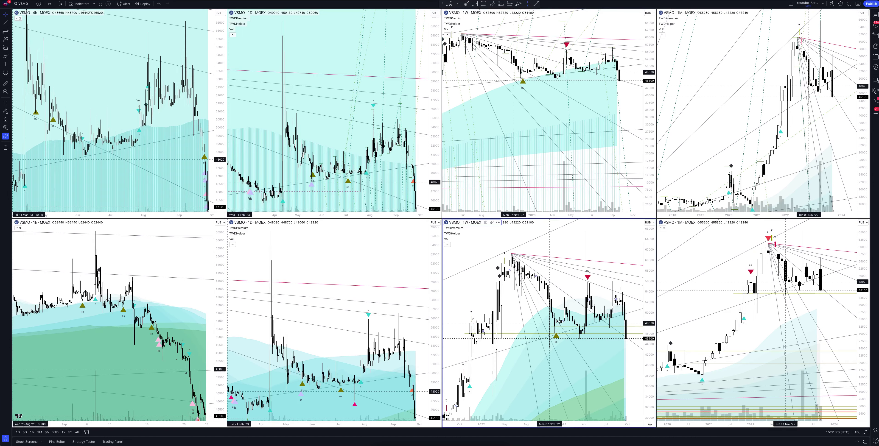
# Step: View the lower weekly VSMO chart full-screen, then return to the eight-chart layout
pyautogui.click(862, 423)
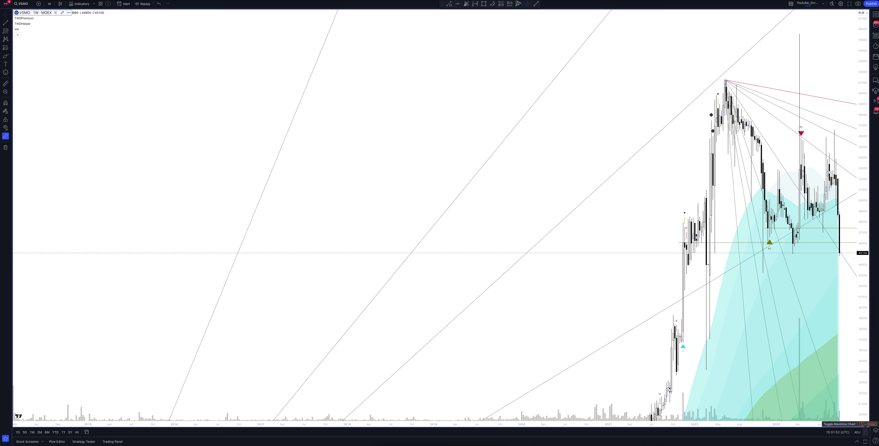
pyautogui.click(863, 424)
# Step: Maximize the other daily VSMO chart instead and open the Stock Screener panel below it
pyautogui.click(863, 424)
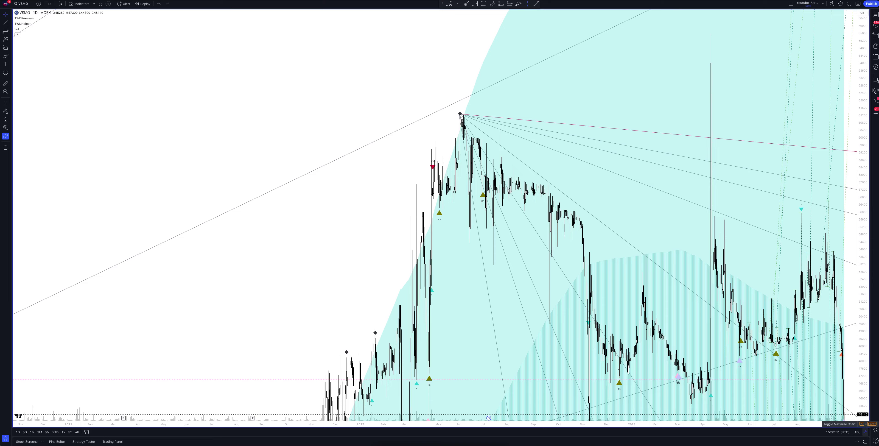
pyautogui.click(864, 425)
pyautogui.click(864, 424)
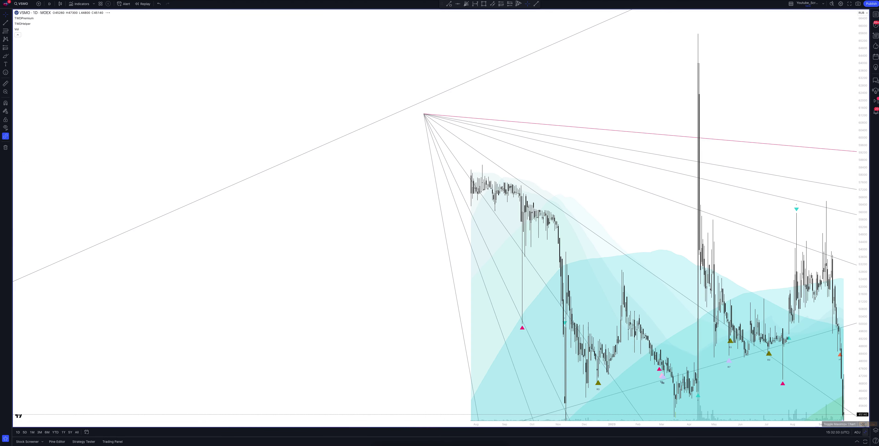
pyautogui.click(857, 442)
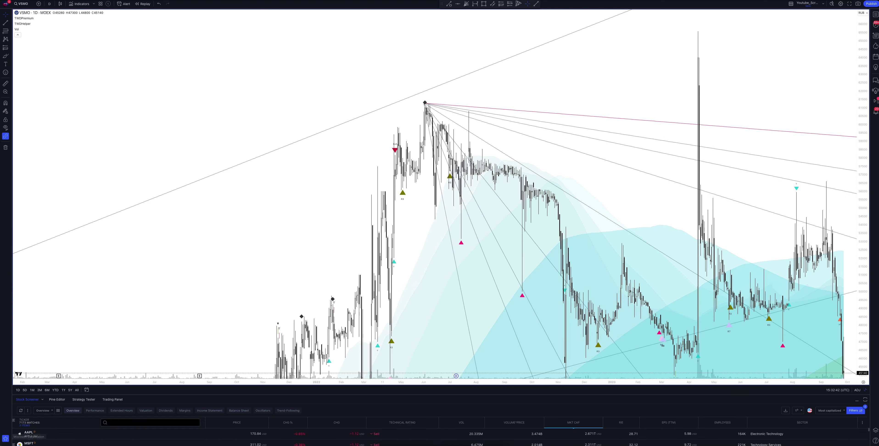
# Step: Show the TWDPremium Strategy Tester results for the 4-hour VSMO chart
pyautogui.click(84, 400)
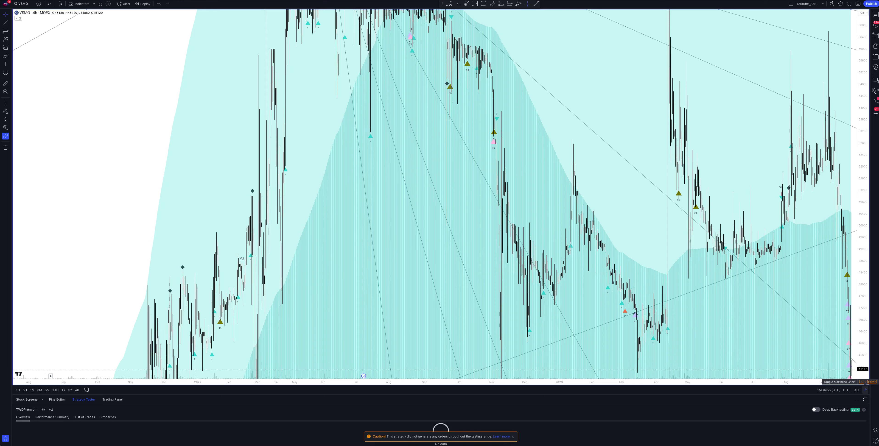
# Step: Maximize the 1-hour VSMO chart and keep its interval at 1 hour for the backtest
pyautogui.click(865, 390)
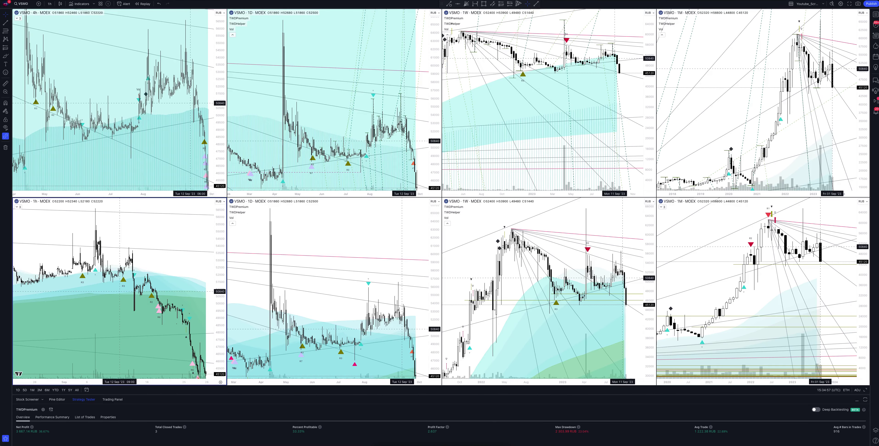
pyautogui.click(866, 390)
pyautogui.click(50, 4)
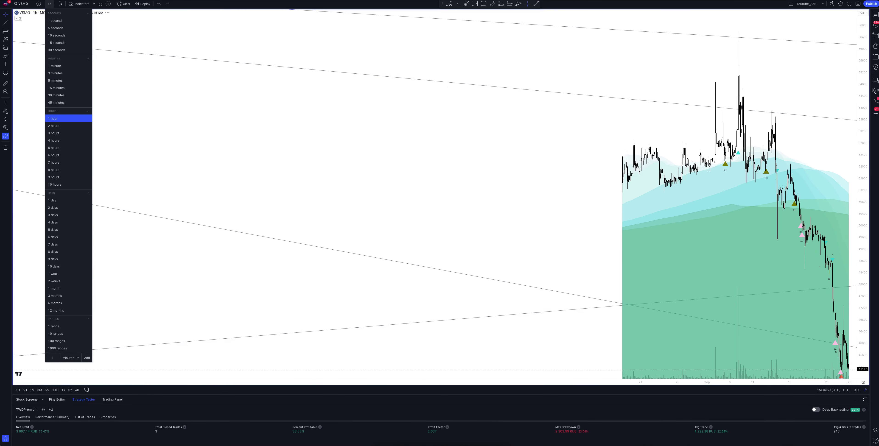
pyautogui.click(52, 118)
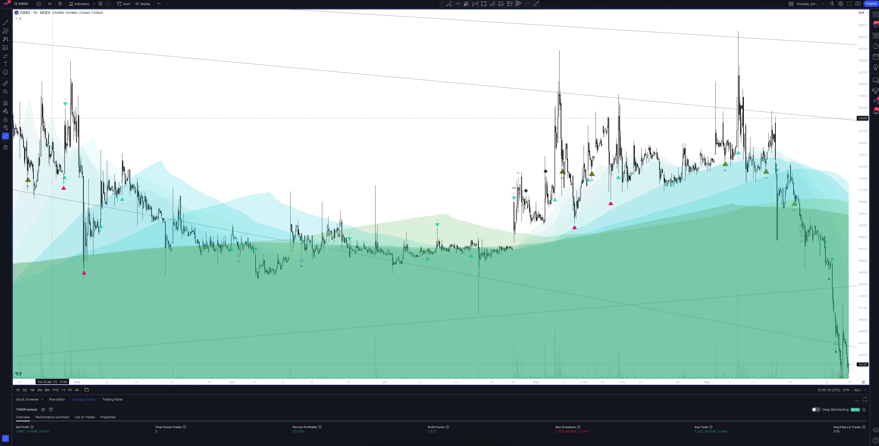
# Step: Switch the VSMO chart interval to 2 hours
pyautogui.click(49, 4)
pyautogui.click(53, 126)
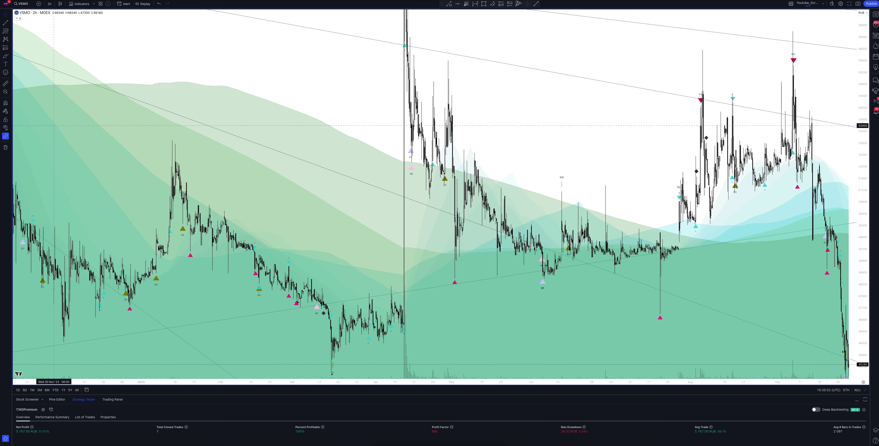
# Step: Switch the VSMO chart interval to 3 hours
pyautogui.click(49, 4)
pyautogui.click(53, 133)
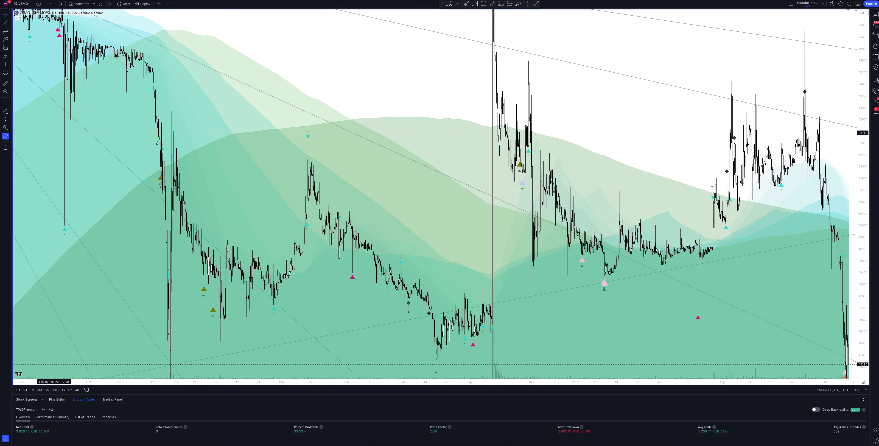
# Step: Switch the VSMO chart interval to 4 hours
pyautogui.click(49, 4)
pyautogui.click(54, 140)
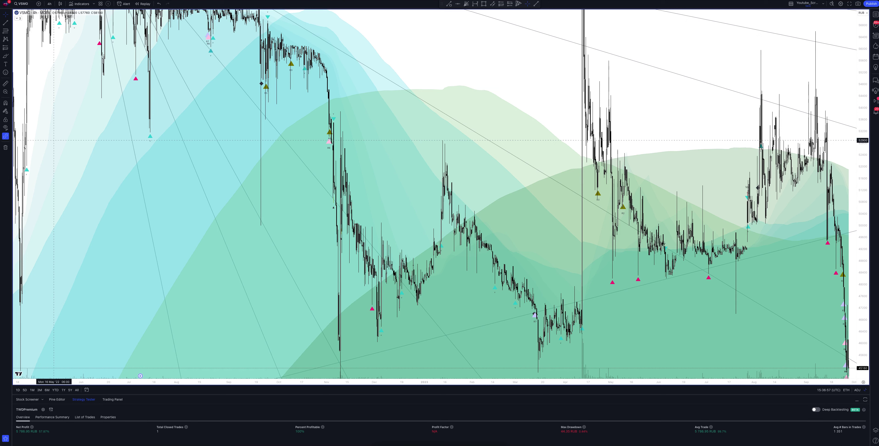
# Step: Switch the VSMO chart to 5-hour bars so the TWDPremium backtest recalculates
pyautogui.click(49, 4)
pyautogui.click(54, 148)
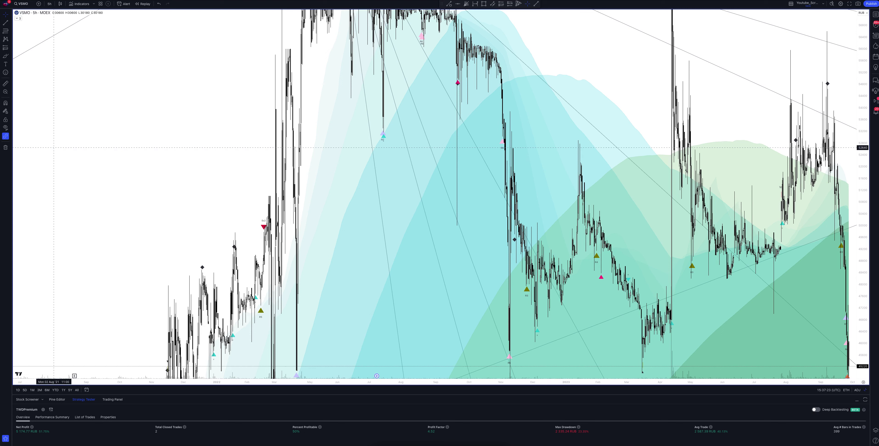
# Step: Change the VSMO chart interval to 6 hours to see TWDPremium results on 6h bars
pyautogui.click(49, 4)
pyautogui.click(54, 155)
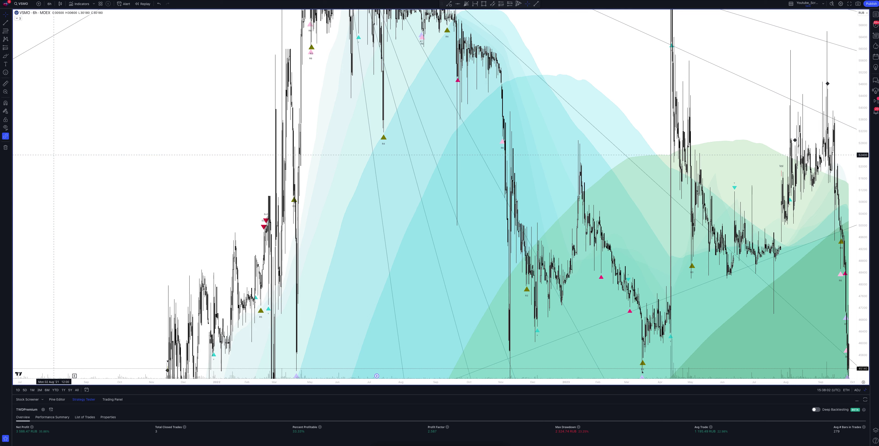
# Step: Set the VSMO chart interval to 7 hours so the TWDPremium backtest updates
pyautogui.click(50, 3)
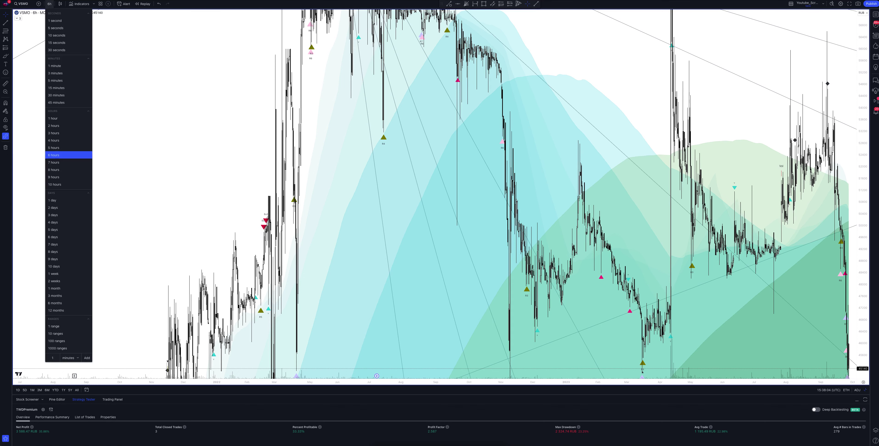
pyautogui.click(53, 163)
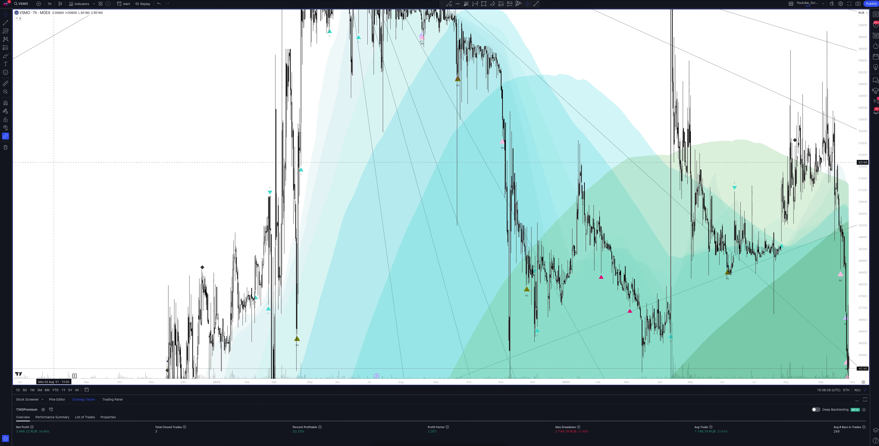
# Step: Check the TWDPremium backtest on 8-hour VSMO bars, then switch back to 1-hour bars
pyautogui.click(49, 4)
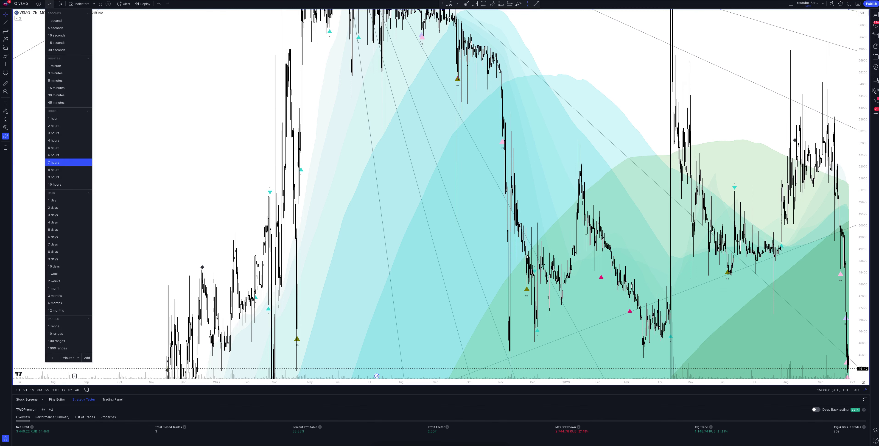
pyautogui.click(54, 169)
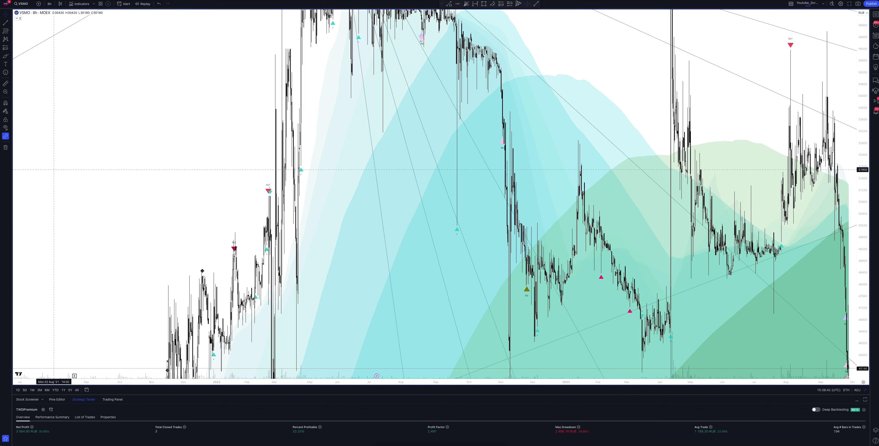
pyautogui.click(49, 3)
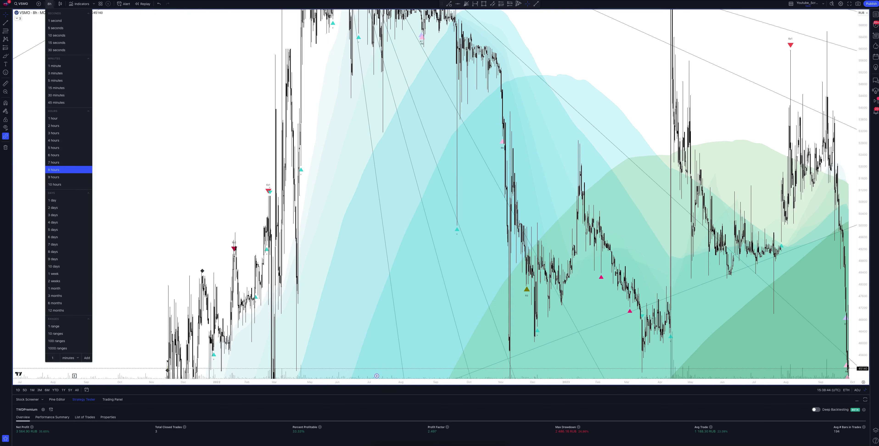
pyautogui.click(53, 119)
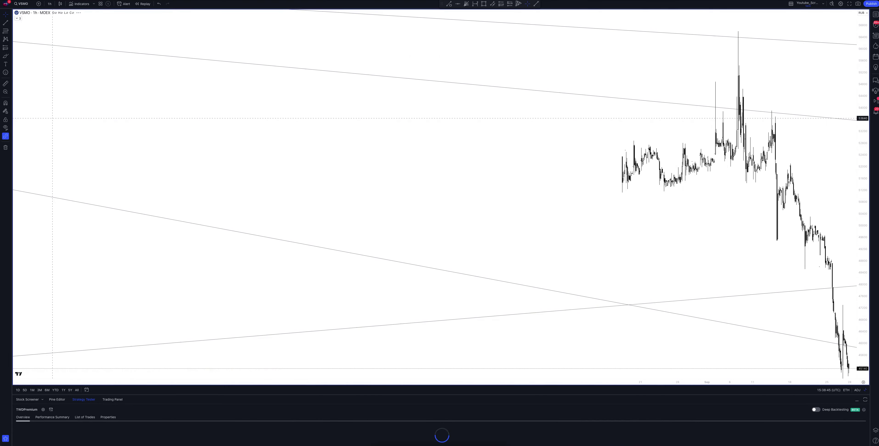